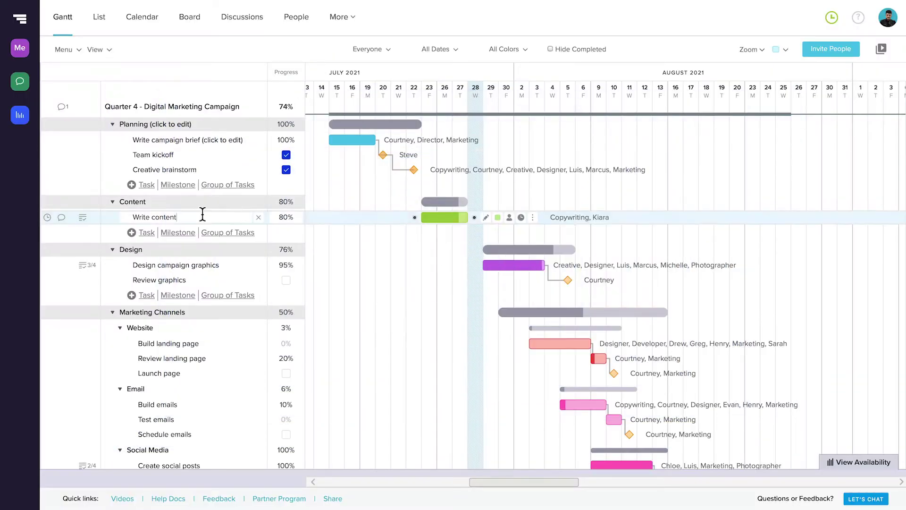
Add a Review Content task below Write content and reschedule its bar on the timeline.
text(w Content)
key(Return)
drag(453, 233, 483, 229)
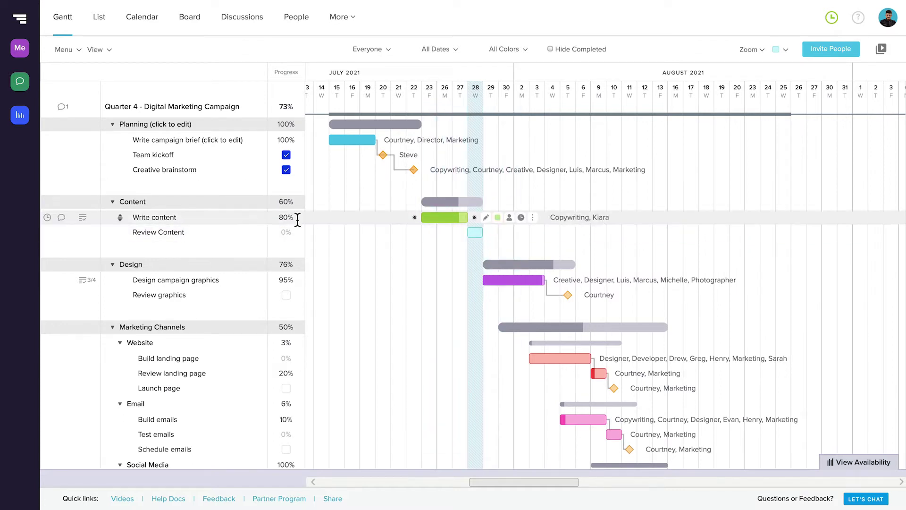
Add an Approve Content milestone under Review Content and move it to Jul 29.
click(146, 246)
text(Approve Content)
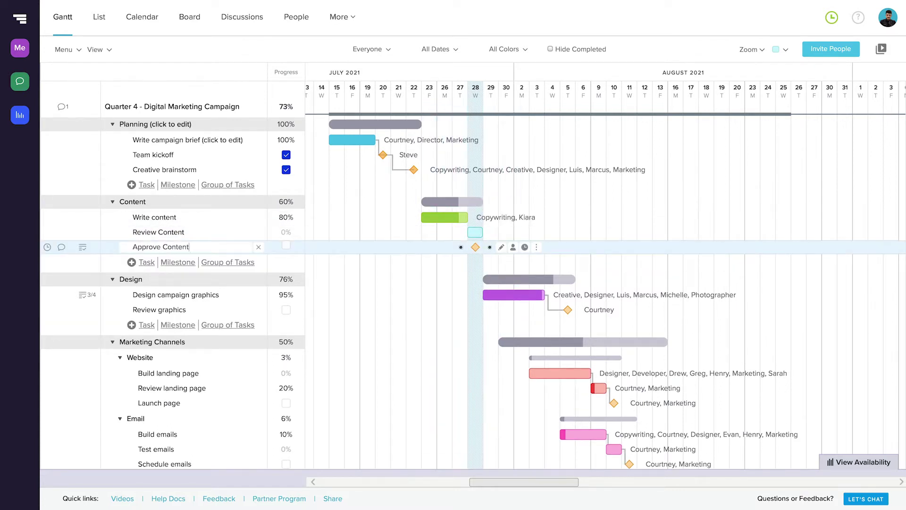
key(Return)
drag(476, 247, 491, 247)
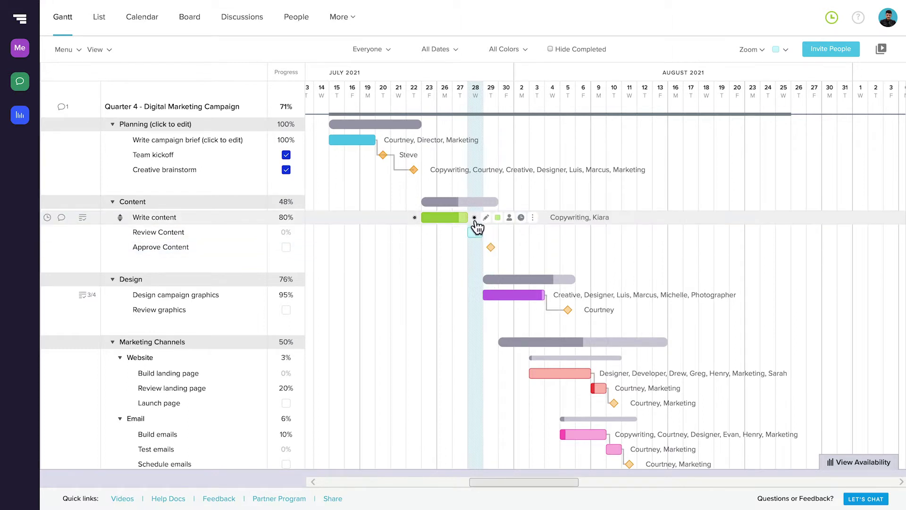
Shift Content and Website a day earlier, Design a day later, and Review graphics to Aug 5.
drag(479, 202, 464, 202)
drag(494, 285, 511, 282)
drag(545, 358, 532, 360)
drag(581, 310, 569, 311)
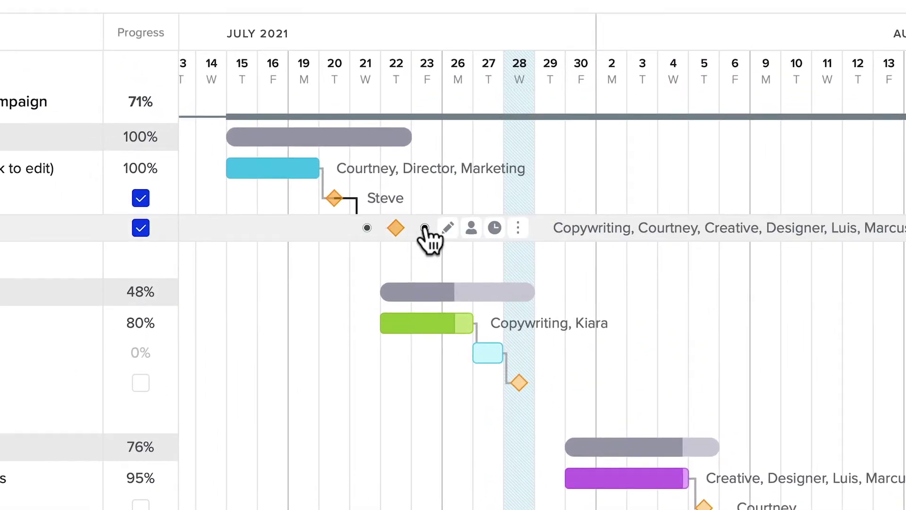
Link Write content as dependent on Creative brainstorm and move that milestone to Jul 22.
drag(425, 228, 399, 318)
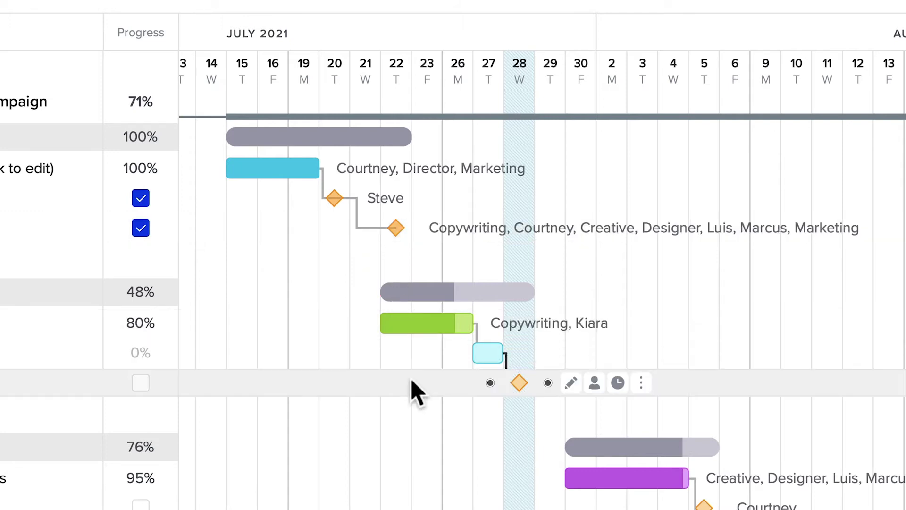
drag(394, 232, 395, 235)
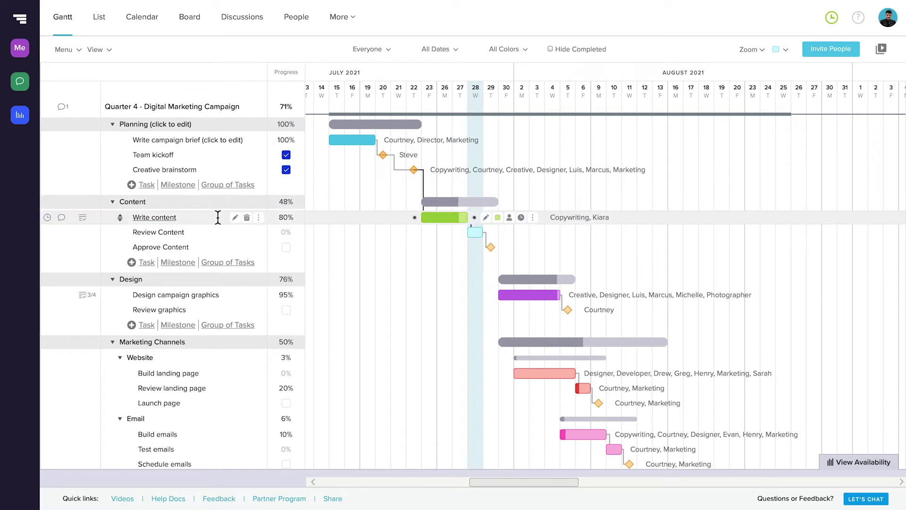
Collapse and re-expand the Content group, then duplicate it with all its tasks.
click(113, 202)
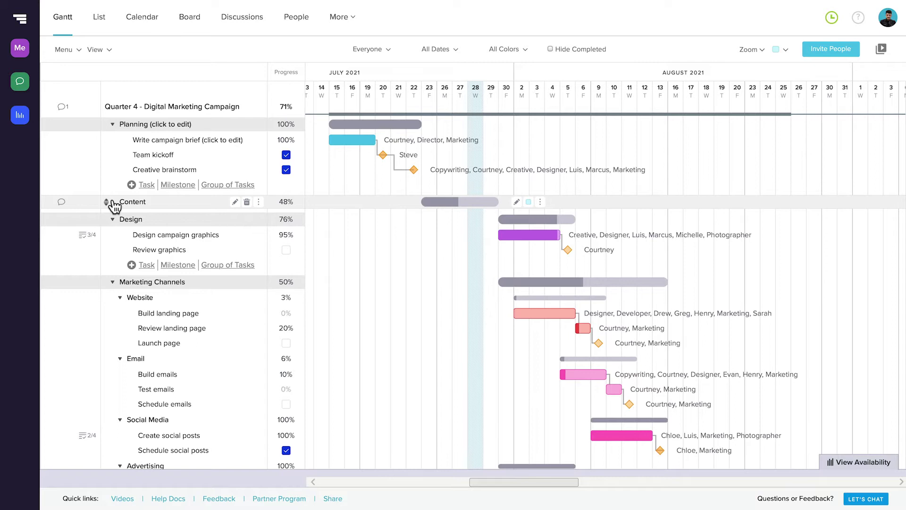
click(113, 202)
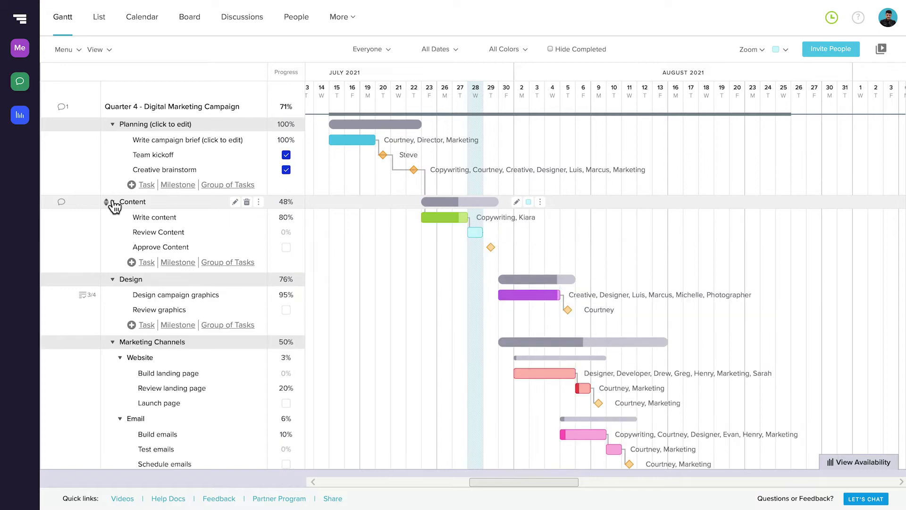
click(259, 203)
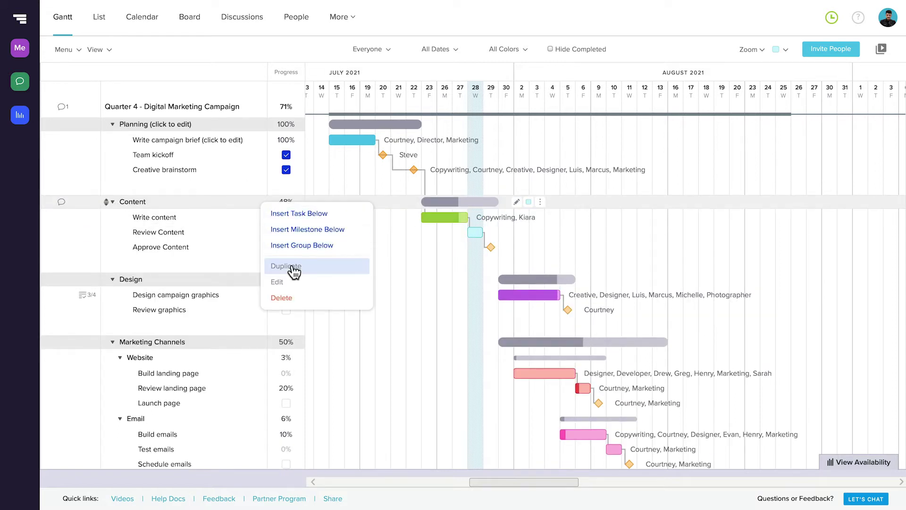
click(292, 264)
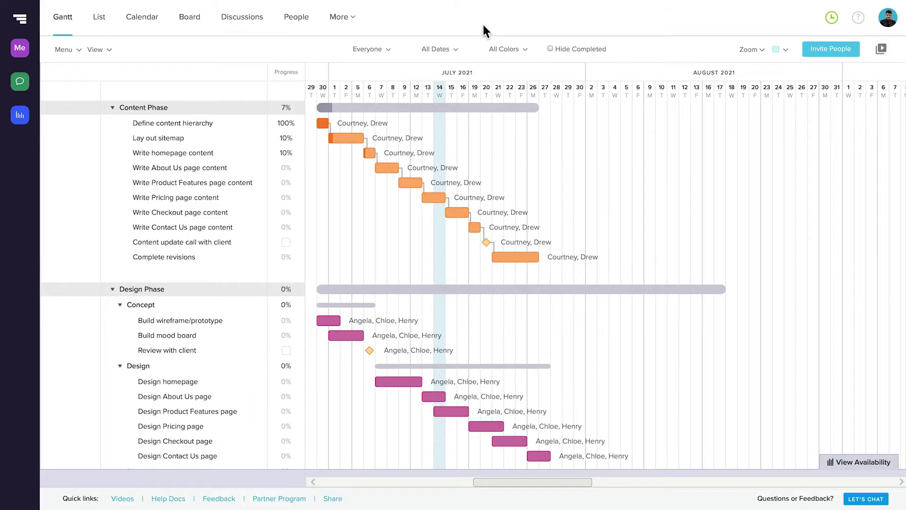
Show the team availability panel, enlarge it, and inspect each person's daily workload cells.
click(822, 464)
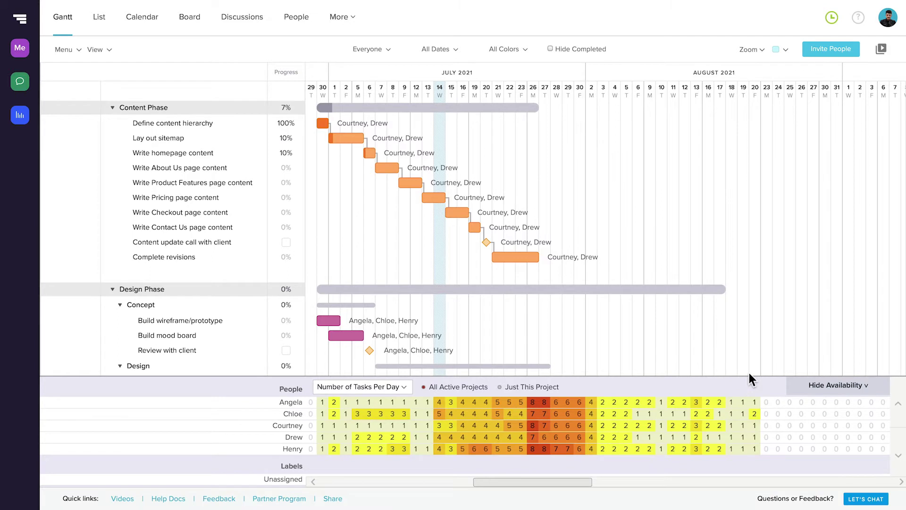
drag(749, 376, 750, 363)
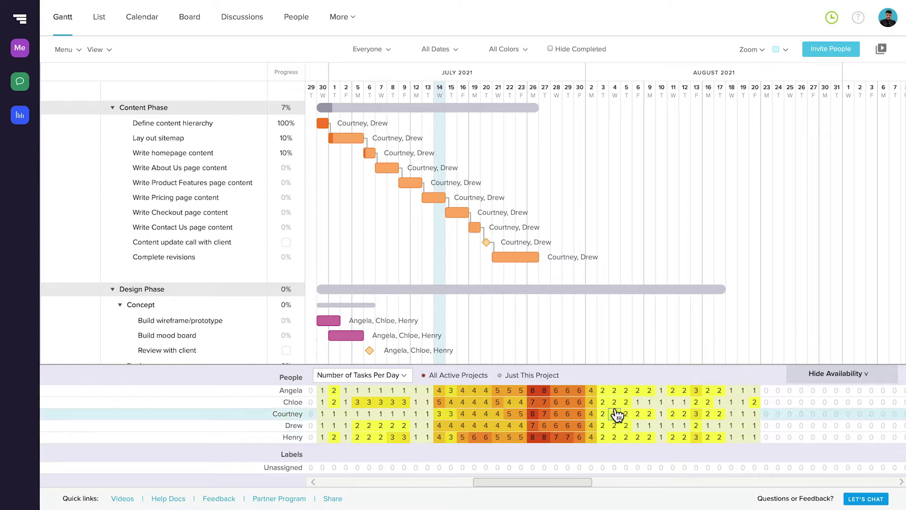
mouse_move(614, 418)
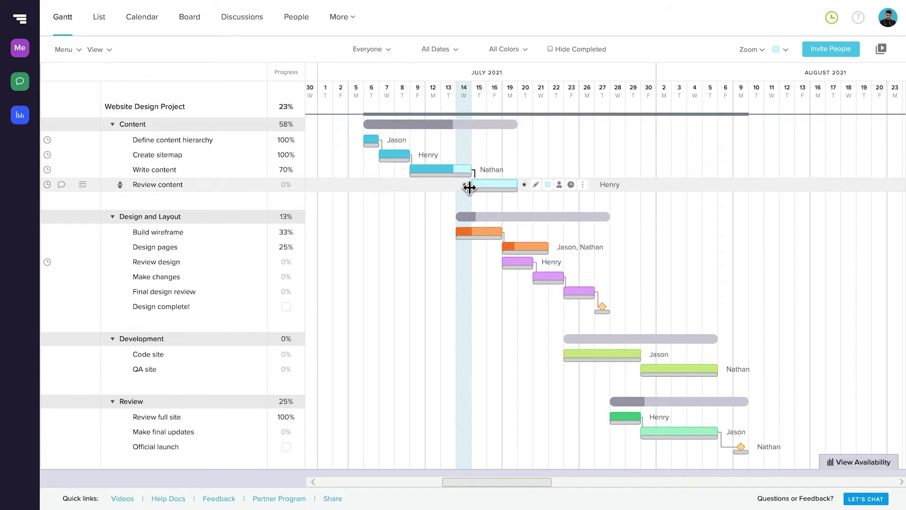
Push the Review content task one day later so it runs past its baseline.
mouse_move(472, 197)
drag(483, 184, 498, 183)
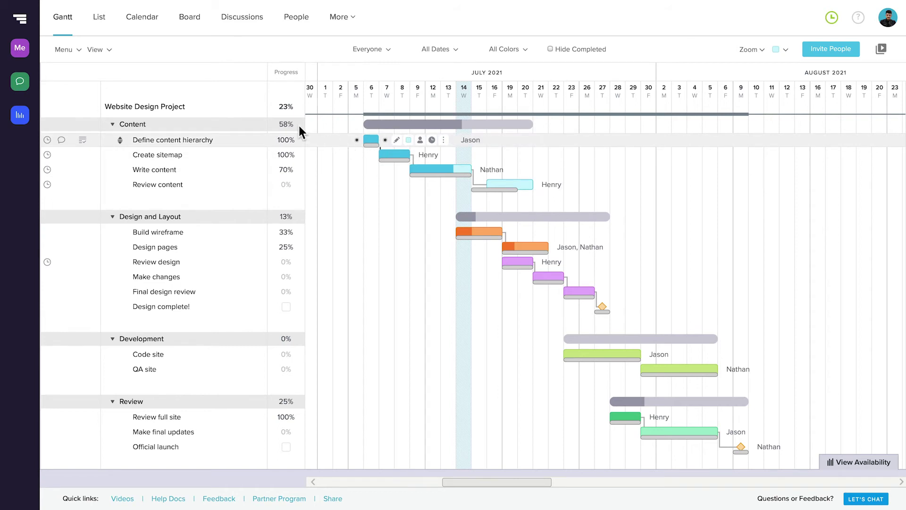
click(66, 50)
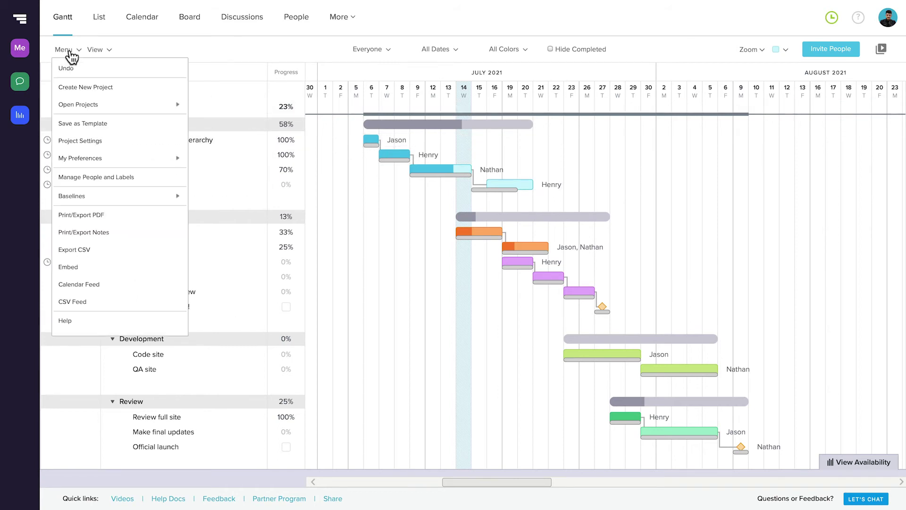
mouse_move(95, 198)
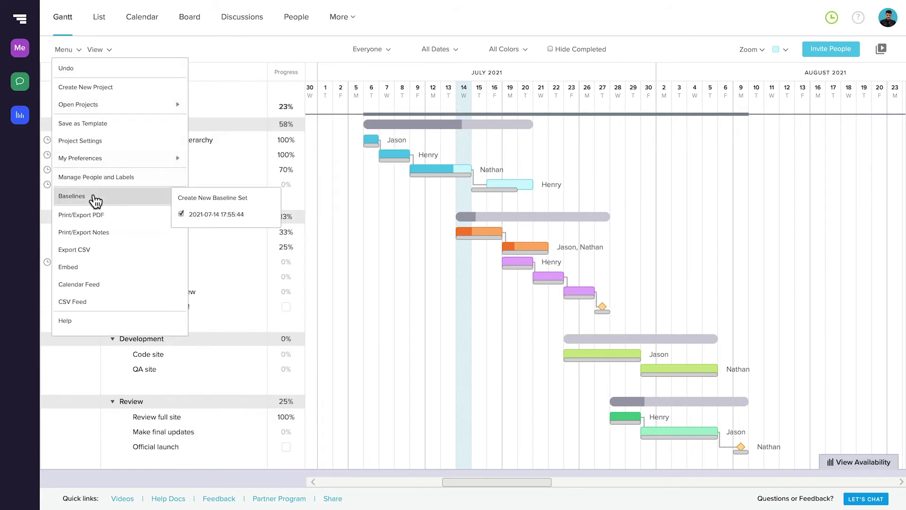
click(183, 215)
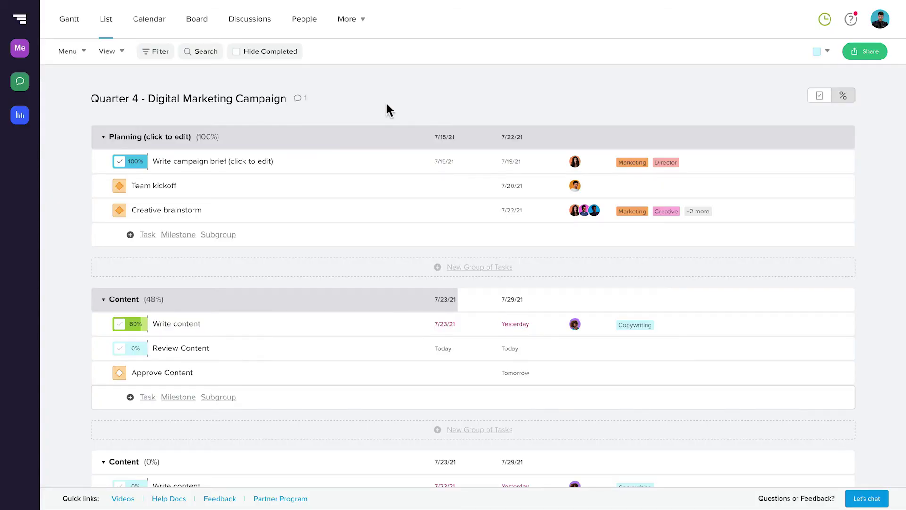
Move Write content into the Planning group and start its time tracker.
drag(314, 327, 287, 225)
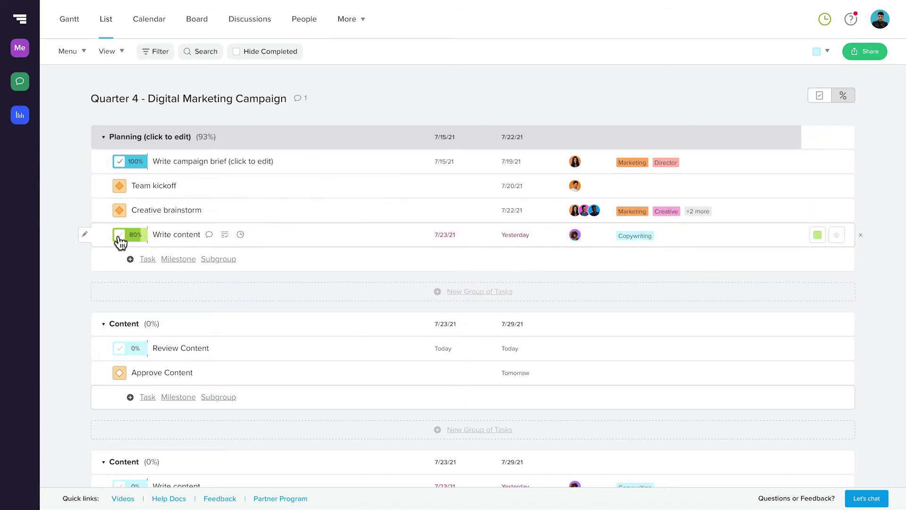
click(241, 235)
click(284, 271)
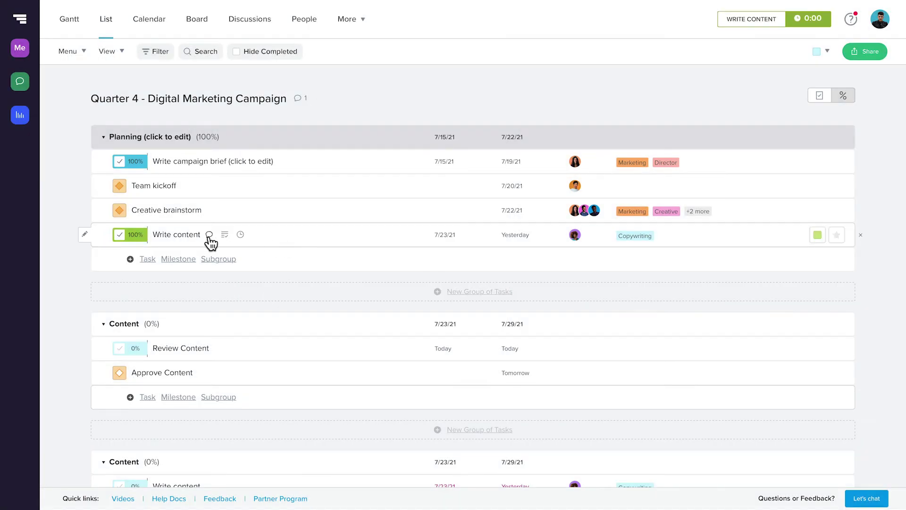
Open Write content's comments and draft 'I'll have this wrapped up today'.
click(210, 236)
click(258, 267)
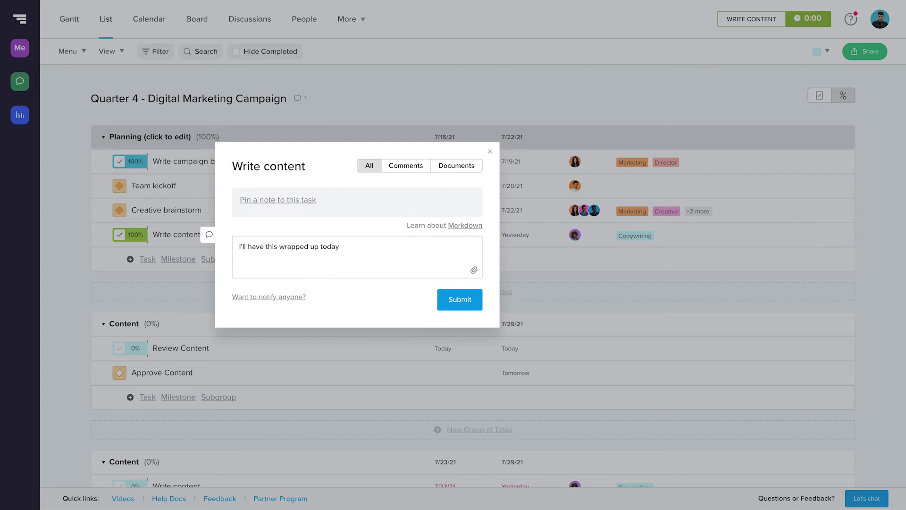
Post the comment on Write content and close its comments window.
click(469, 306)
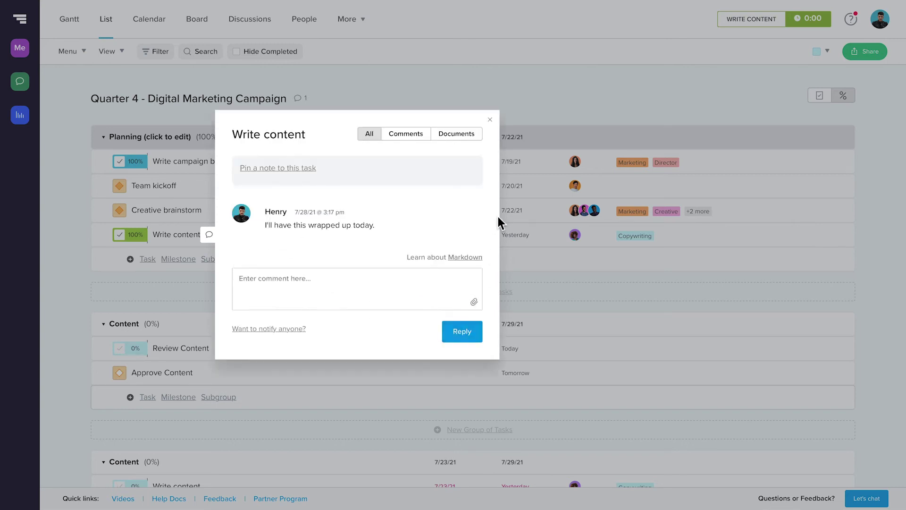
click(490, 121)
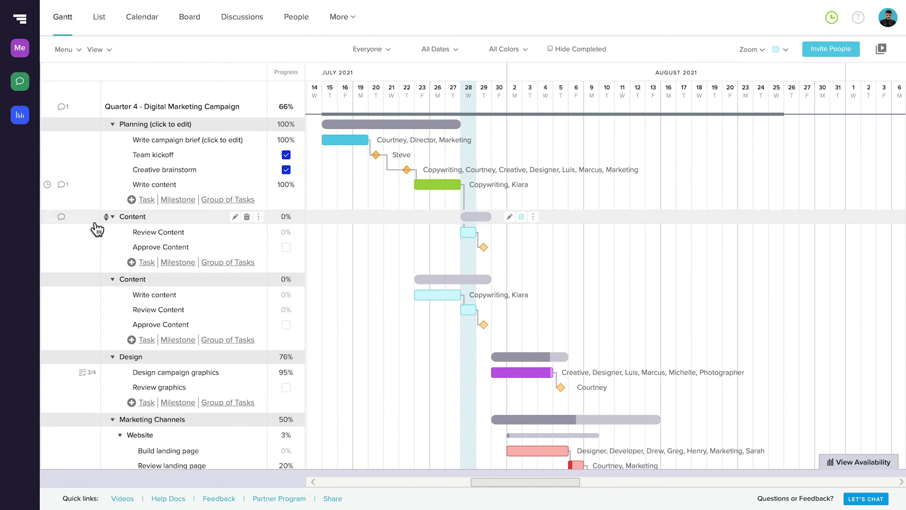
Open the Multimedia Website Design Plan project in Calendar view.
mouse_move(35, 258)
click(115, 464)
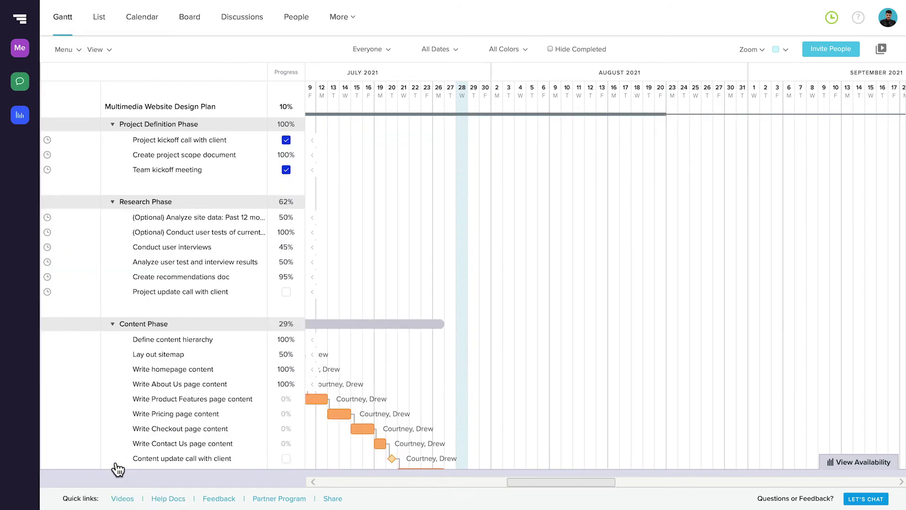
click(150, 24)
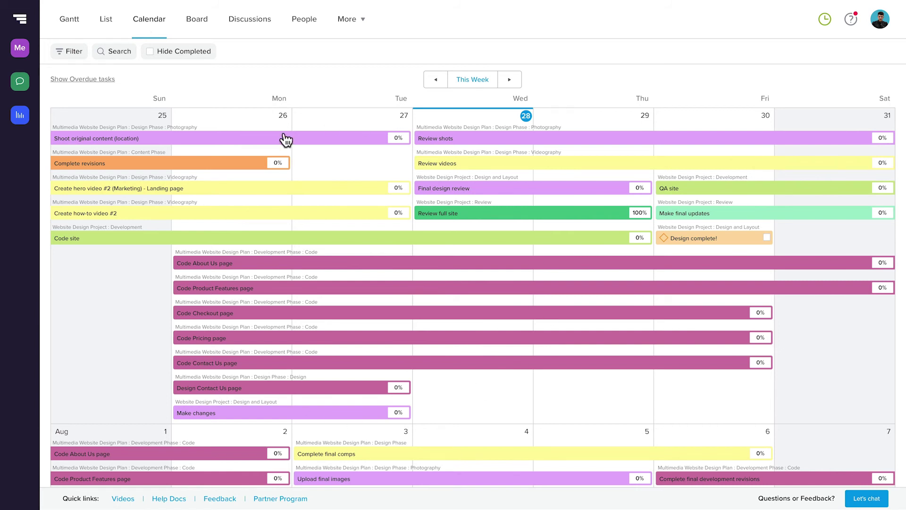
Go to Me > My Tasks to see the personal daily task list.
mouse_move(26, 148)
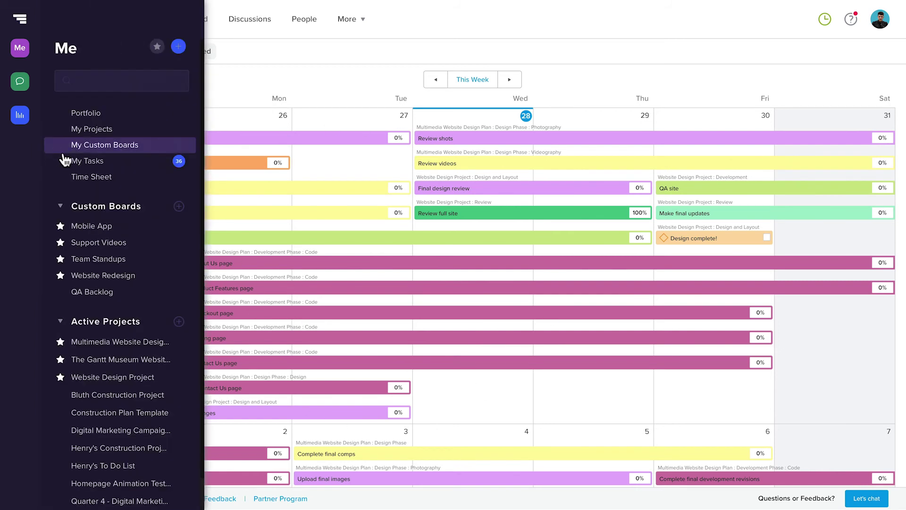
click(66, 161)
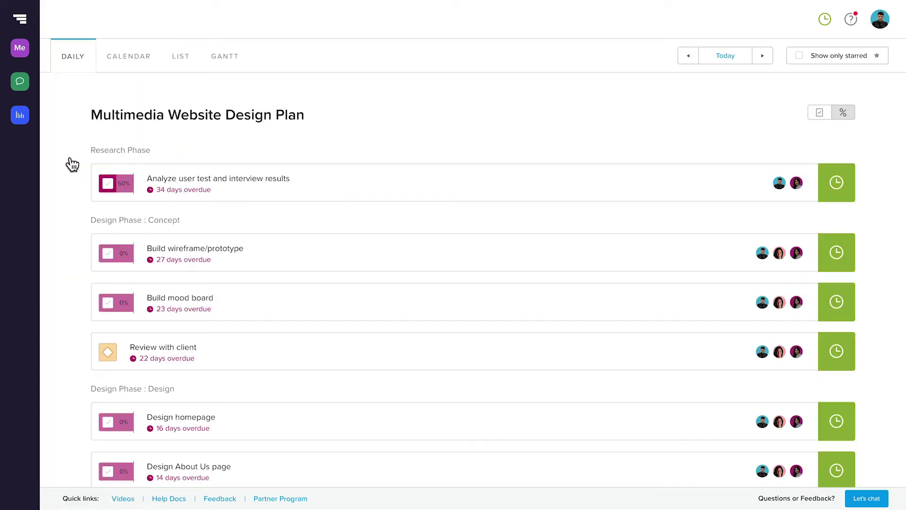
Switch My Tasks to the weekly calendar layout.
click(128, 66)
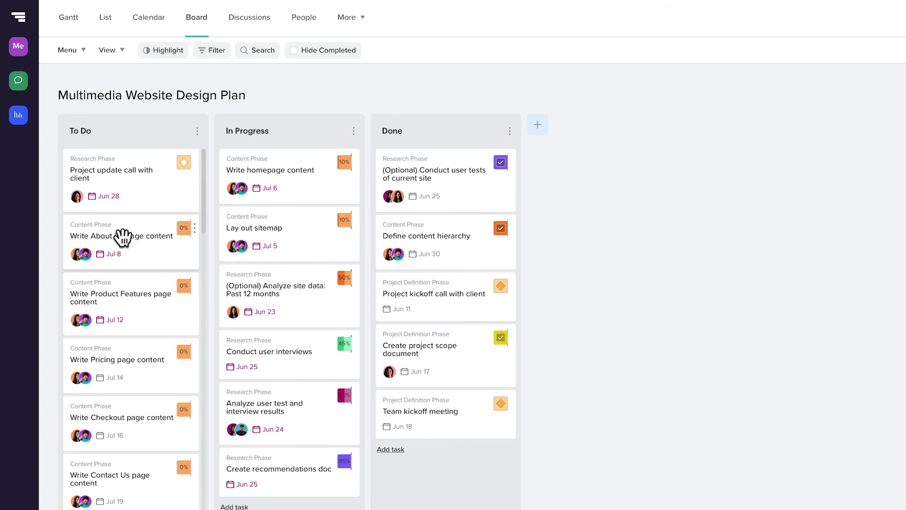
Move the Write About Us page content card into the In Progress column.
drag(122, 237, 272, 155)
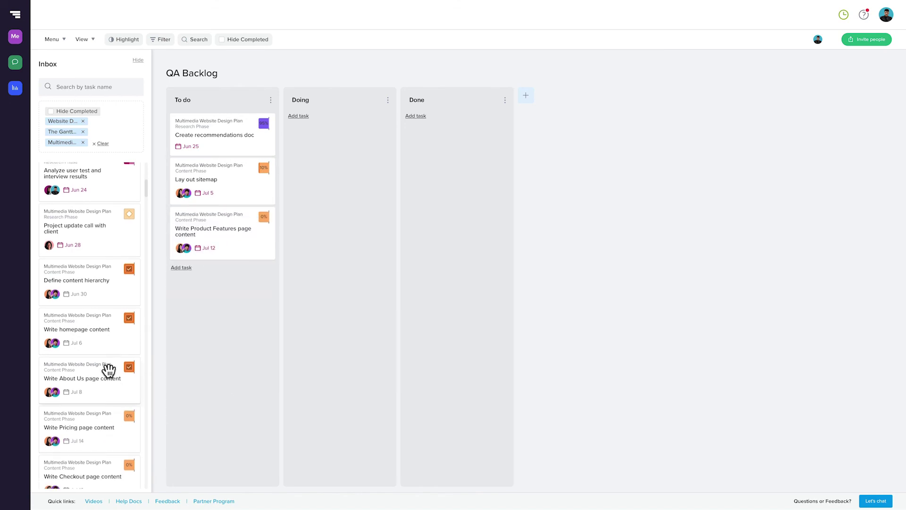
Move an Inbox task into To do and Write homepage content into Done, then view its details.
drag(109, 370, 189, 350)
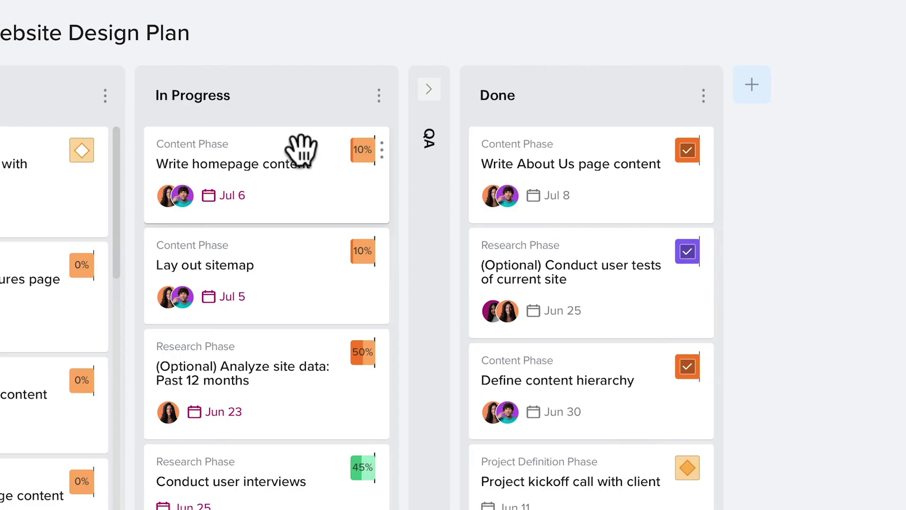
drag(301, 148, 619, 142)
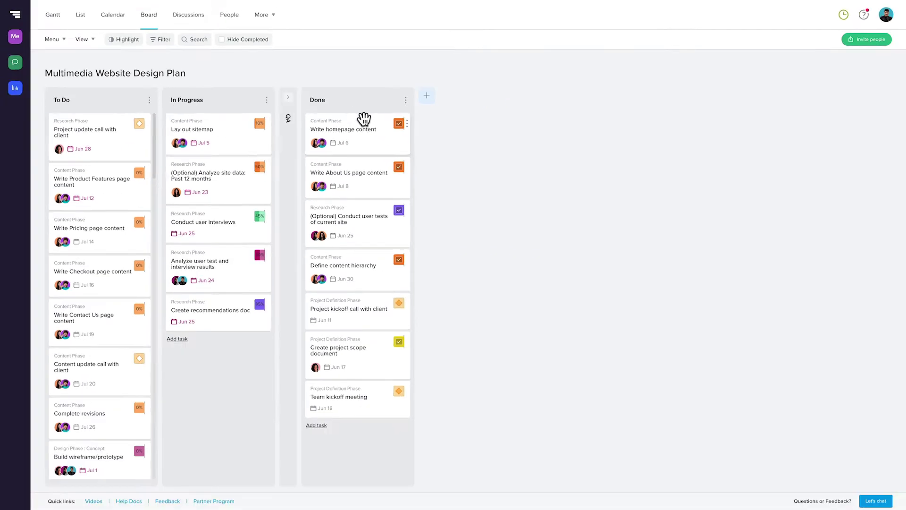
click(609, 138)
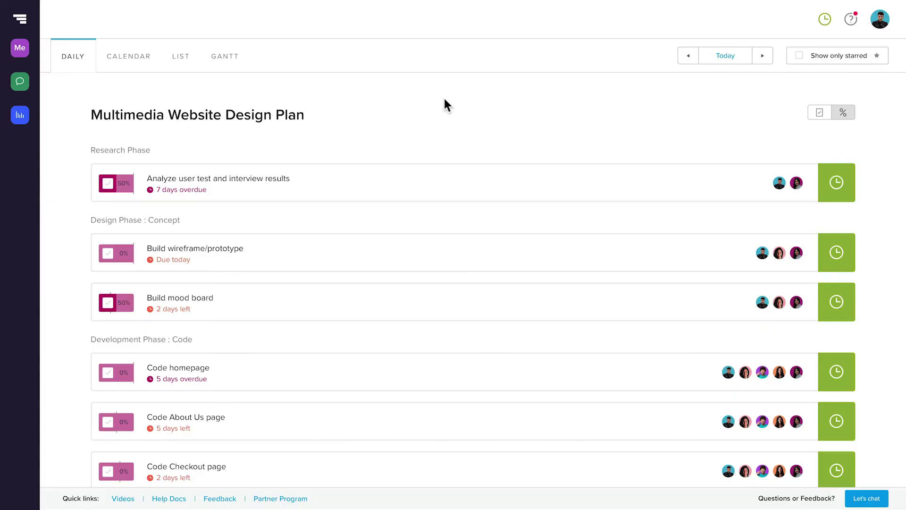
Post a comment on Build wireframe/prototype and start a timer for Build mood board.
click(242, 261)
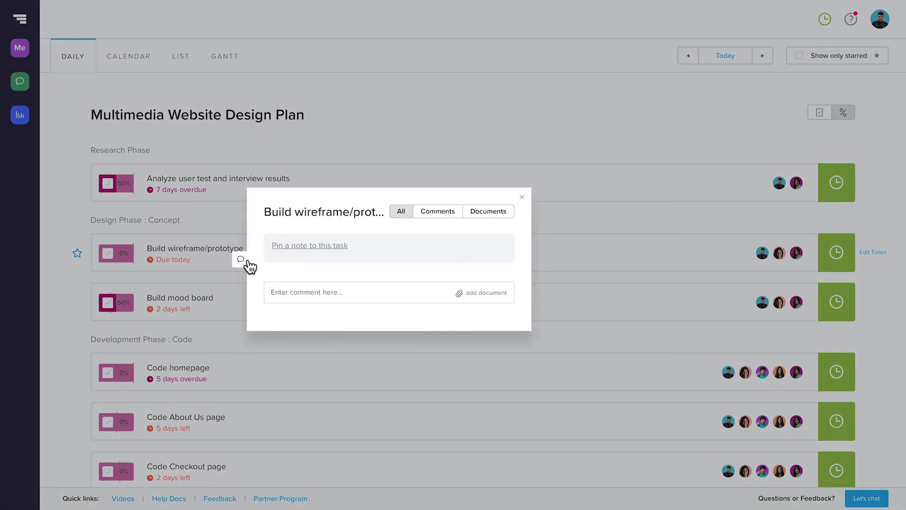
click(305, 293)
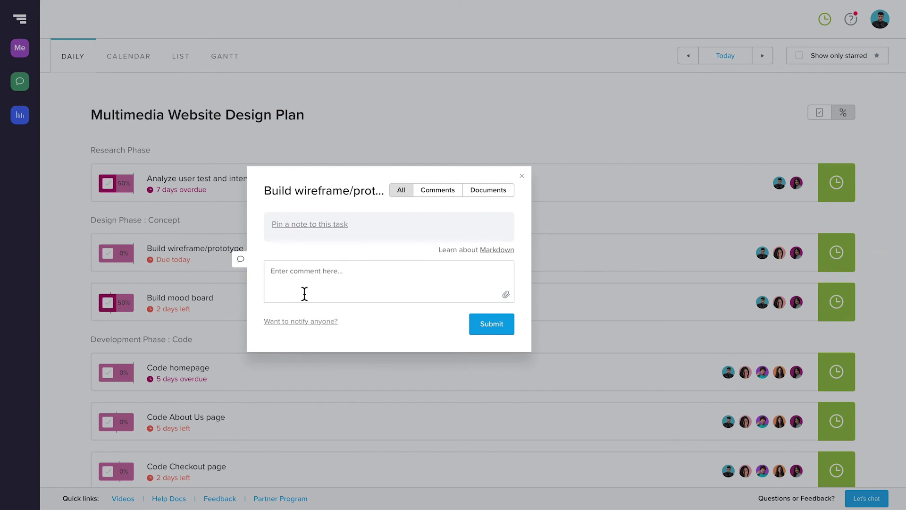
click(480, 325)
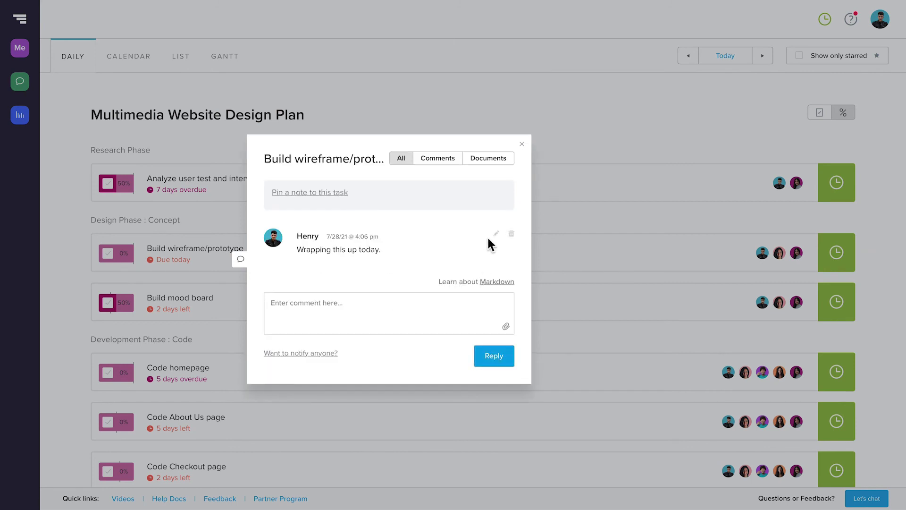
click(522, 146)
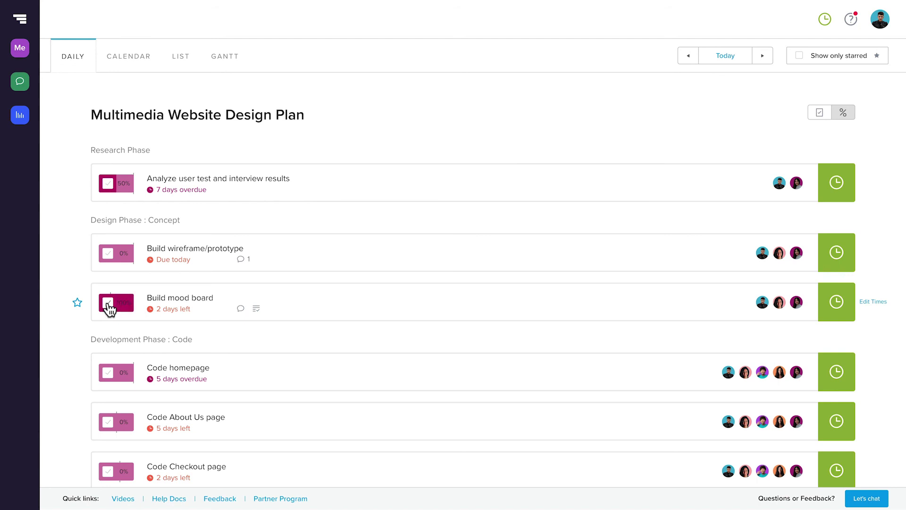
click(834, 307)
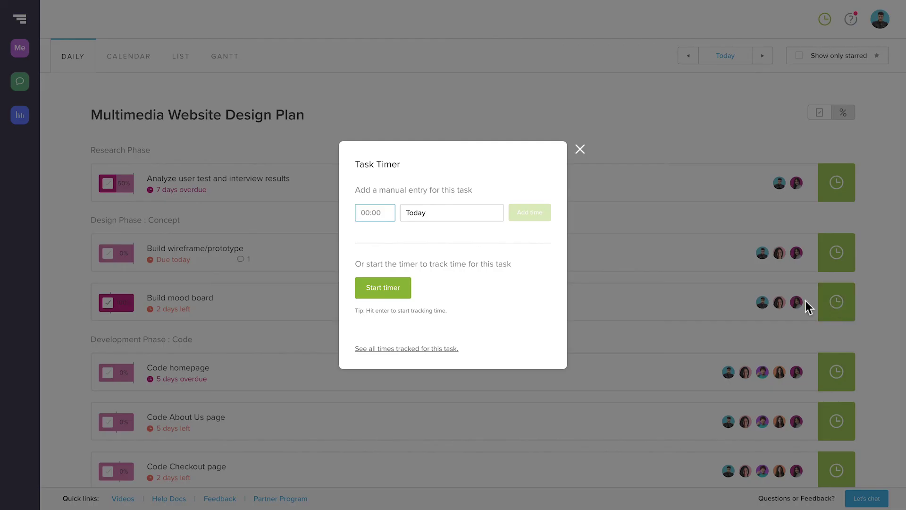
click(409, 286)
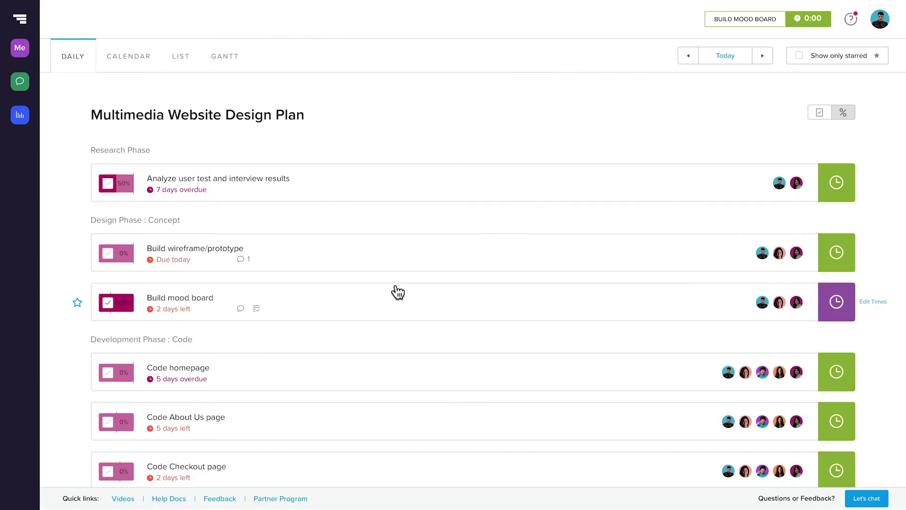